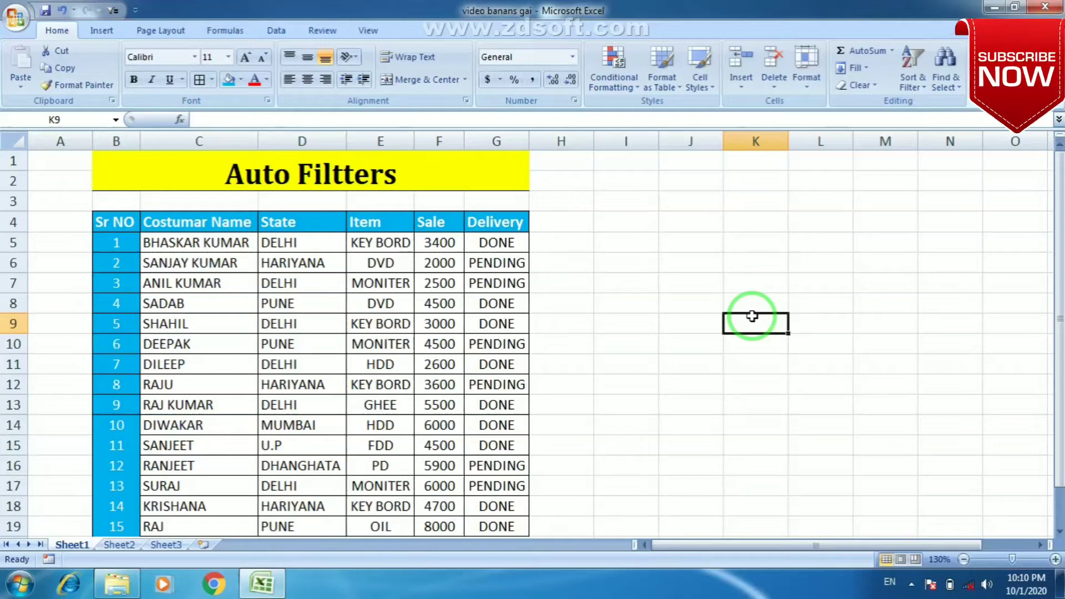
# - Filter the customer table to the FDD value in cell E15 using Filter by Selected Cell's Value
pyautogui.click(690, 283)
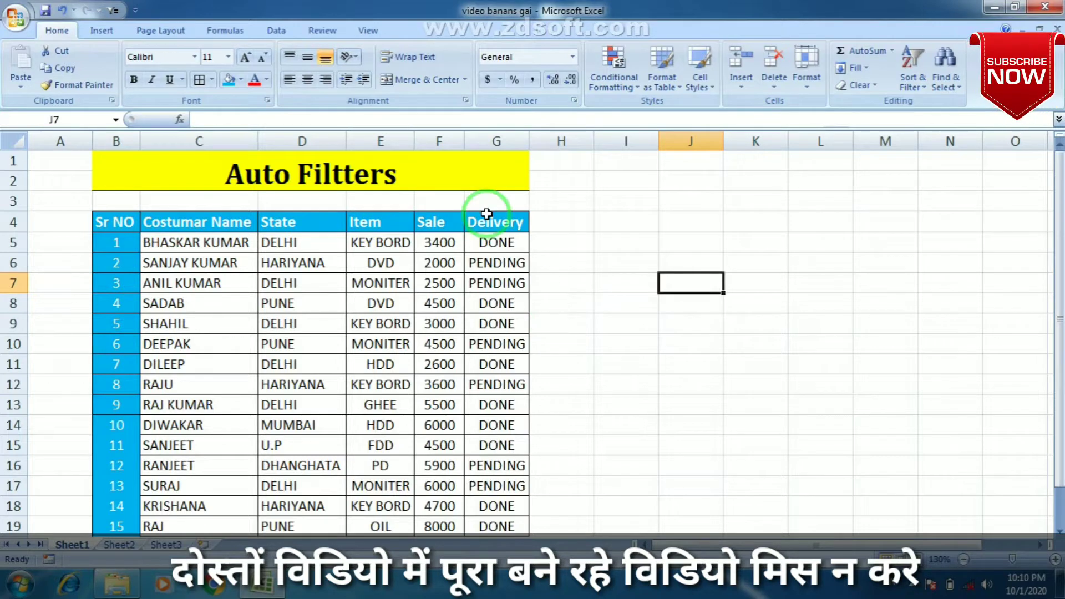
pyautogui.click(383, 449)
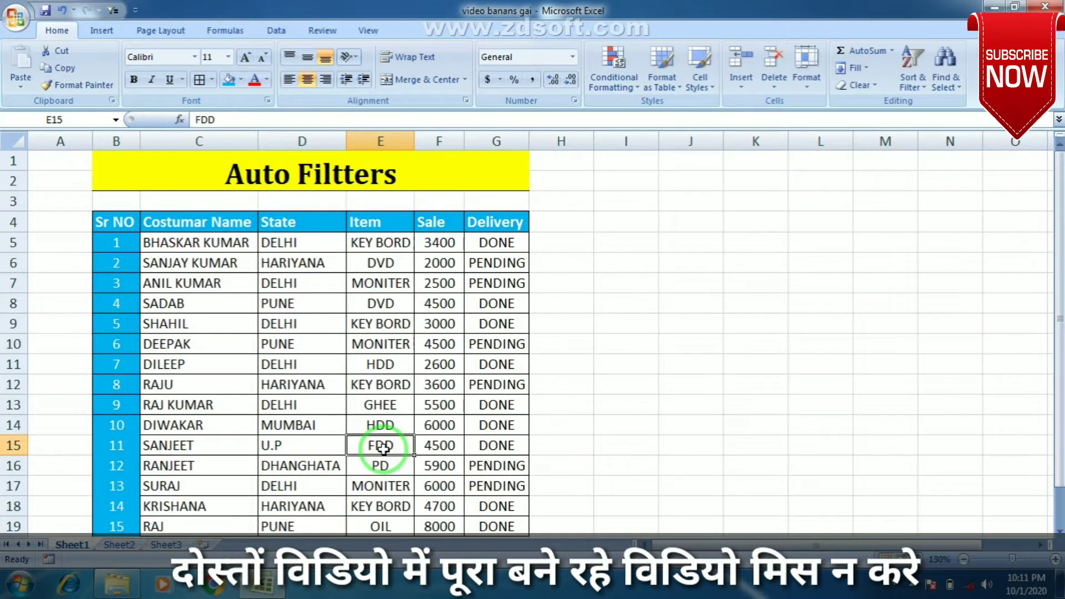
pyautogui.hotkey('shift', 'F10')
pyautogui.press('e')
pyautogui.press('v')
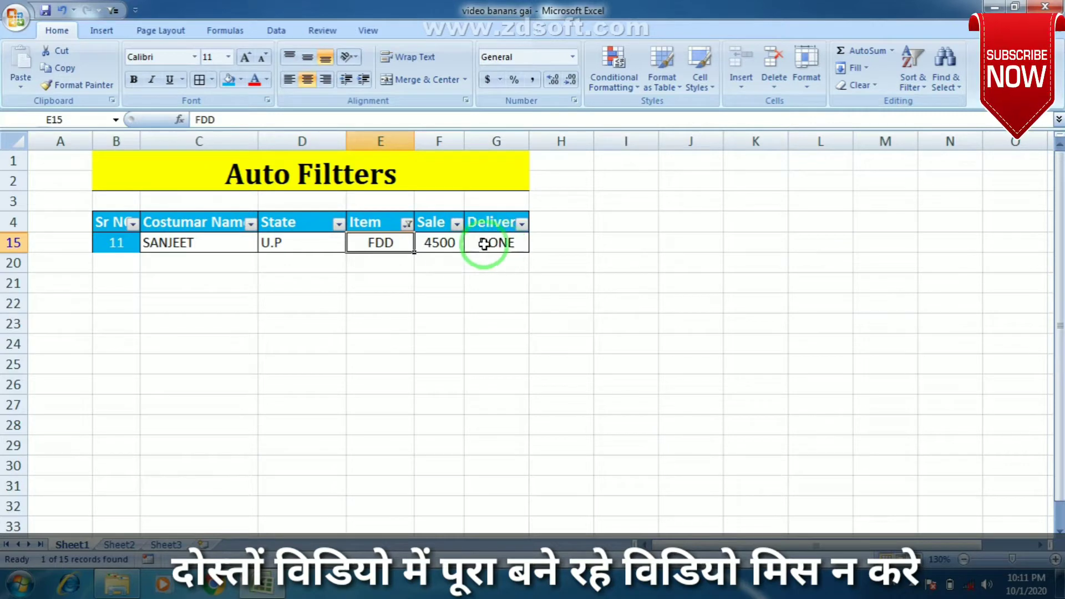
# - Undo the filter, reapply it to show only MONITER rows, and select their Sale values
pyautogui.click(286, 257)
pyautogui.click(266, 242)
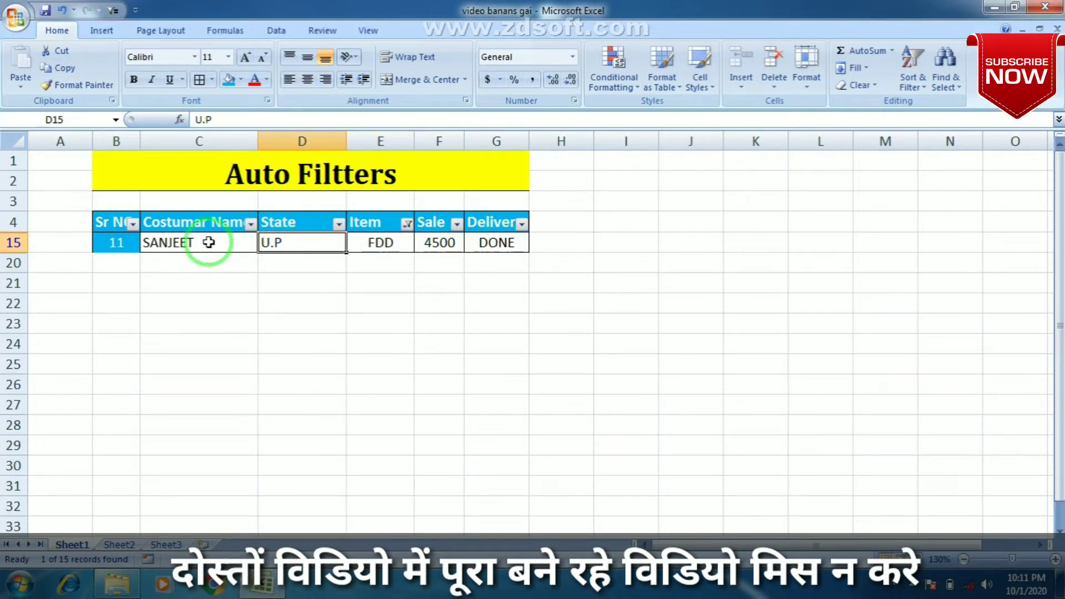
pyautogui.hotkey('ctrl', 'z')
pyautogui.hotkey('ctrl', 'z')
pyautogui.click(390, 340)
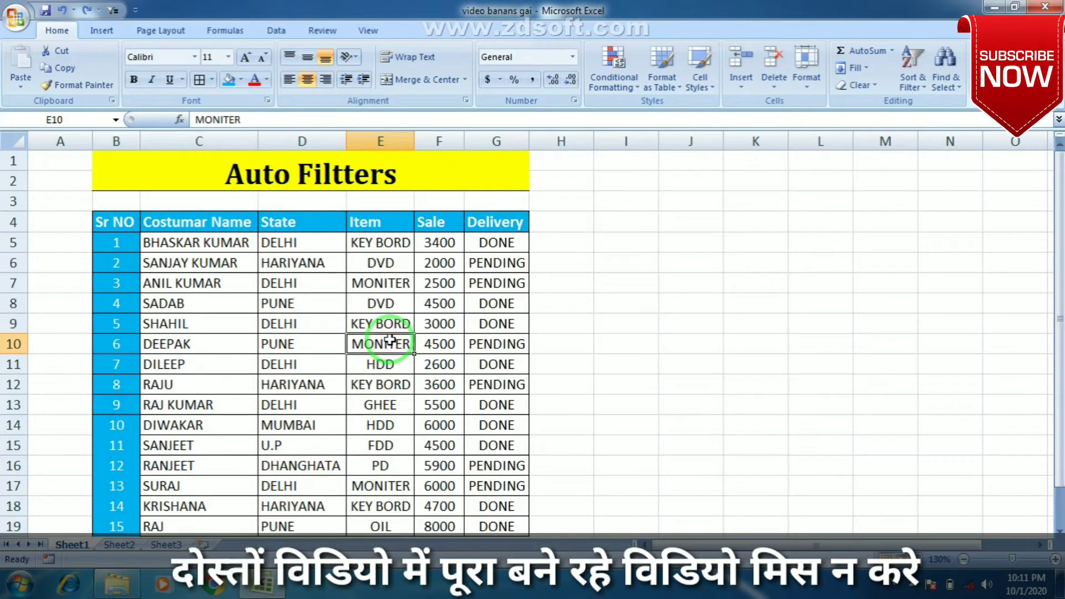
pyautogui.hotkey('ctrl', 'y')
pyautogui.hotkey('ctrl', 'y')
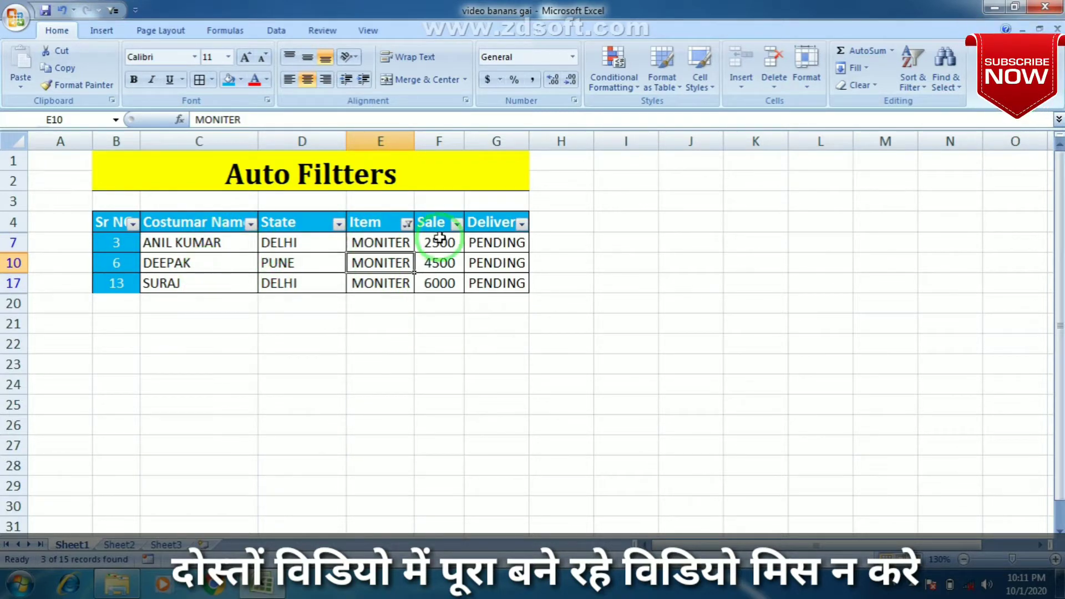
pyautogui.moveTo(440, 242); pyautogui.dragTo(439, 296)
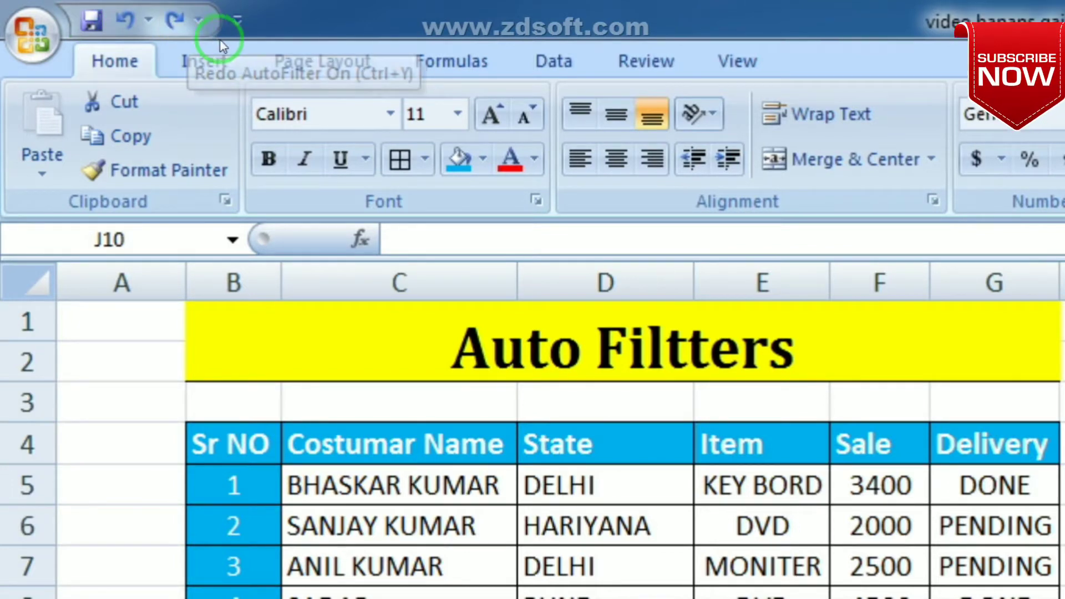
# - Open More Commands for the Quick Access Toolbar, choose All Commands, and scroll to AutoFilter
pyautogui.click(237, 22)
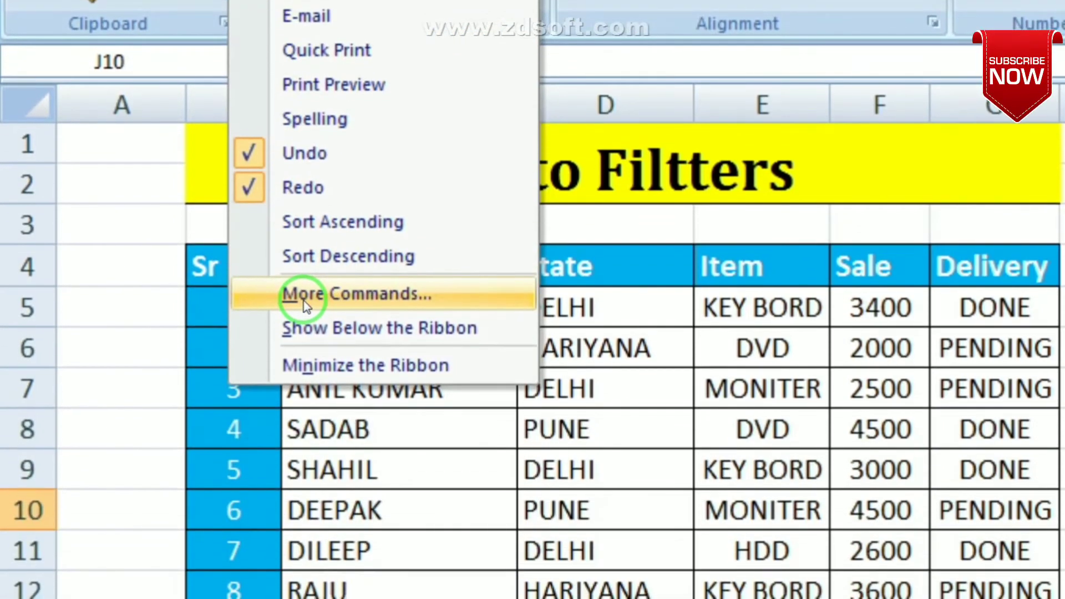
pyautogui.click(304, 300)
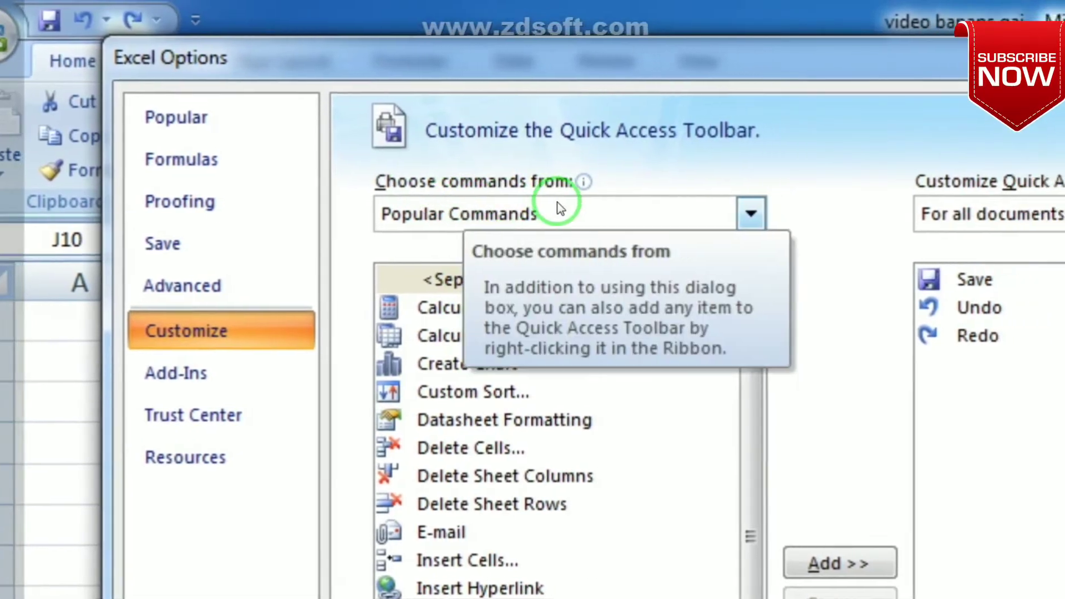
pyautogui.click(559, 208)
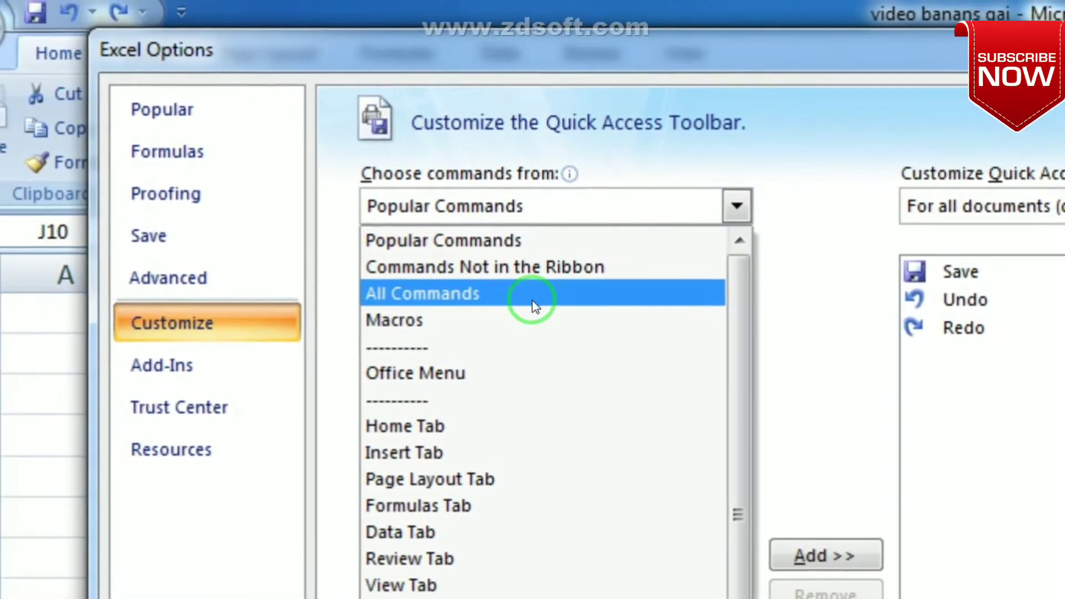
pyautogui.click(533, 295)
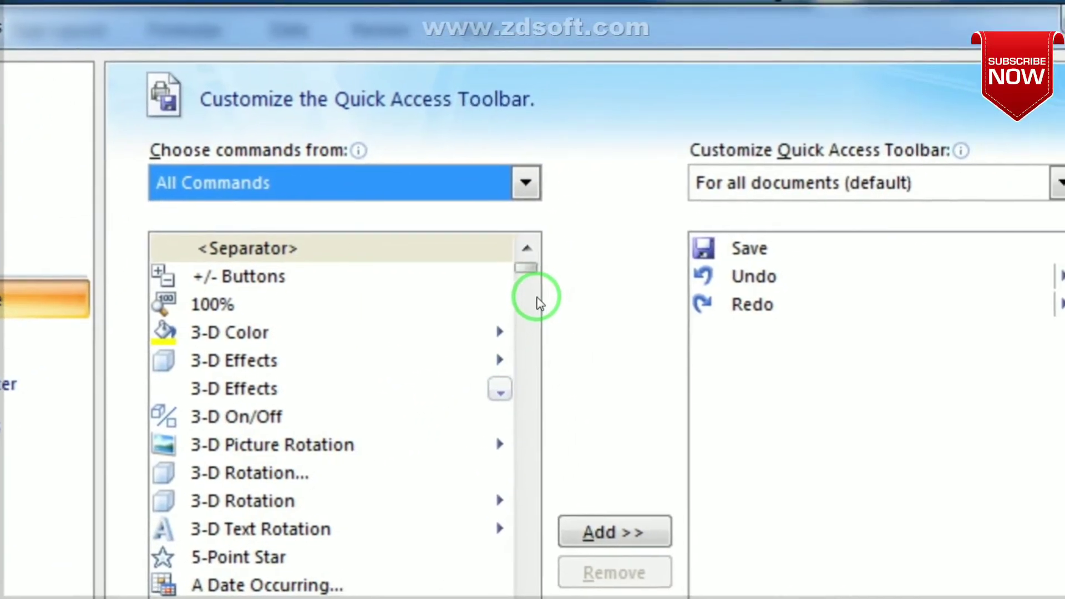
pyautogui.scroll(-8, 537, 302)
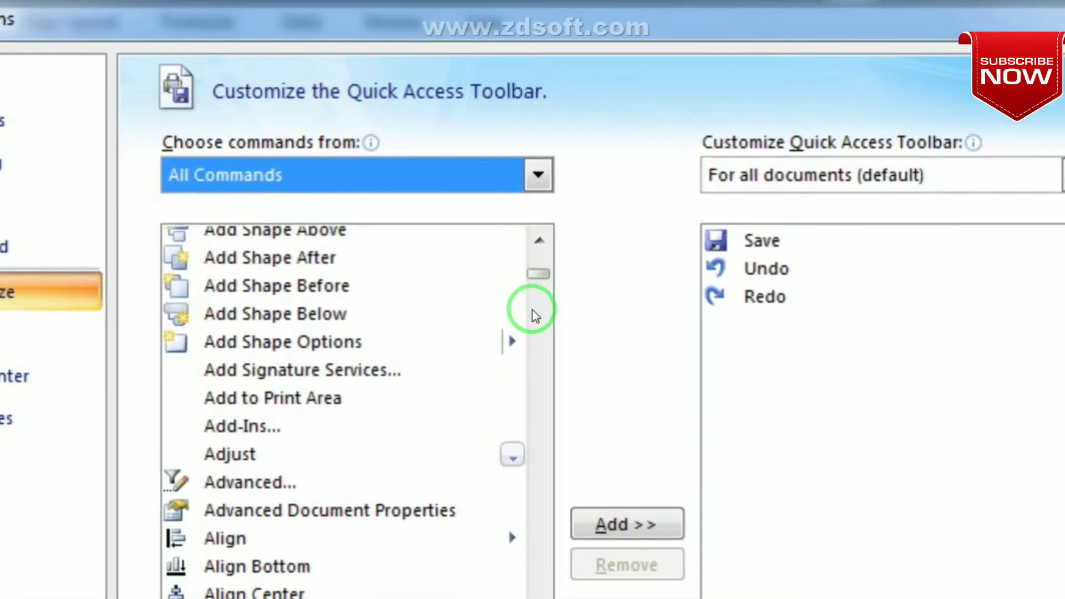
pyautogui.scroll(-8, 535, 316)
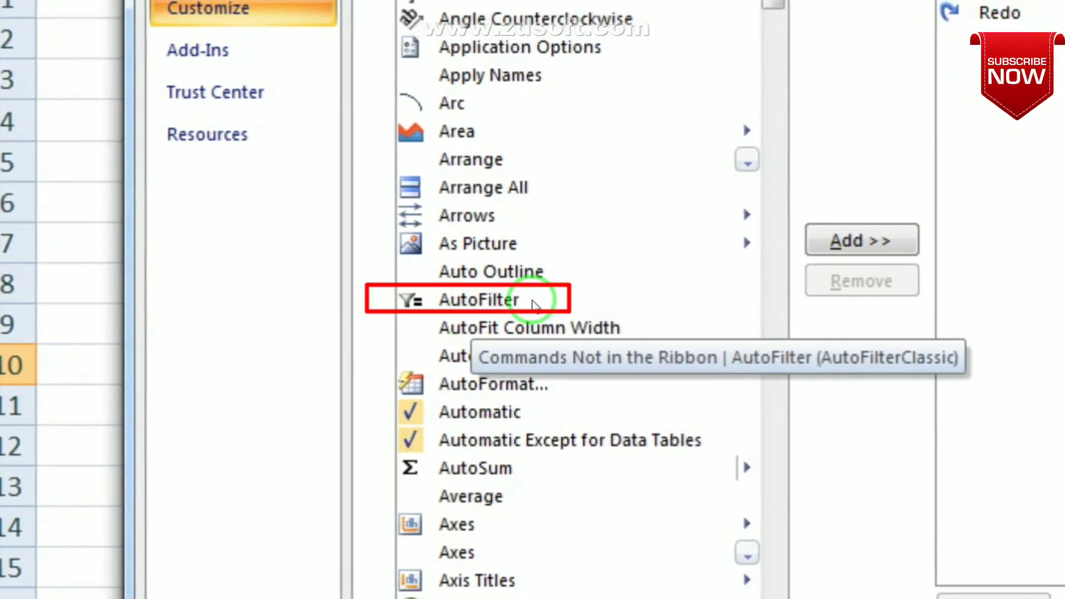
# - Add the AutoFilter command to the Quick Access Toolbar and confirm with OK
pyautogui.click(533, 305)
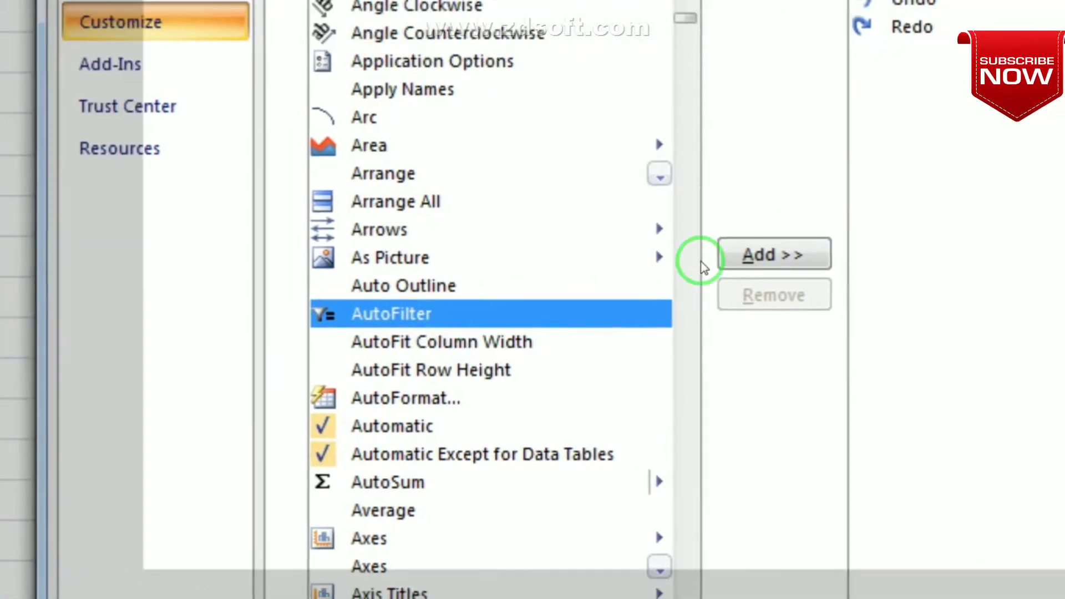
pyautogui.click(743, 255)
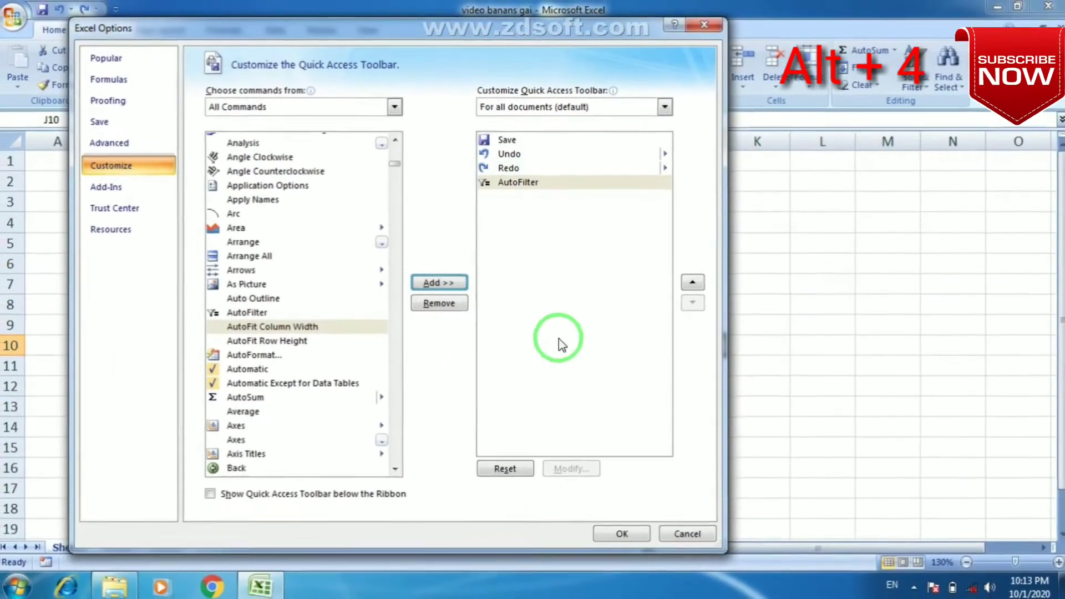
pyautogui.click(621, 532)
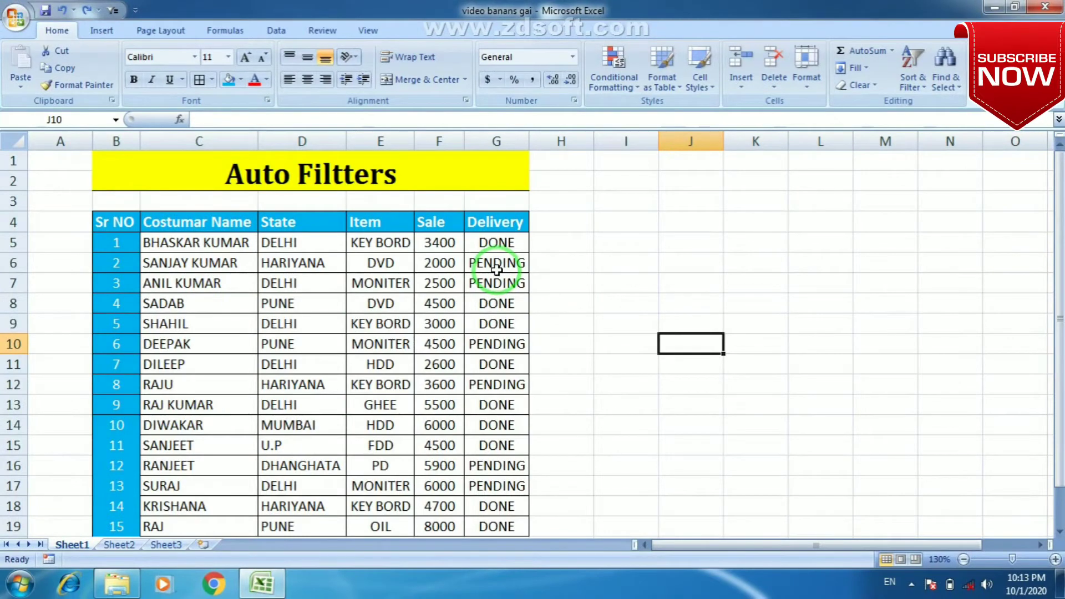
pyautogui.click(497, 266)
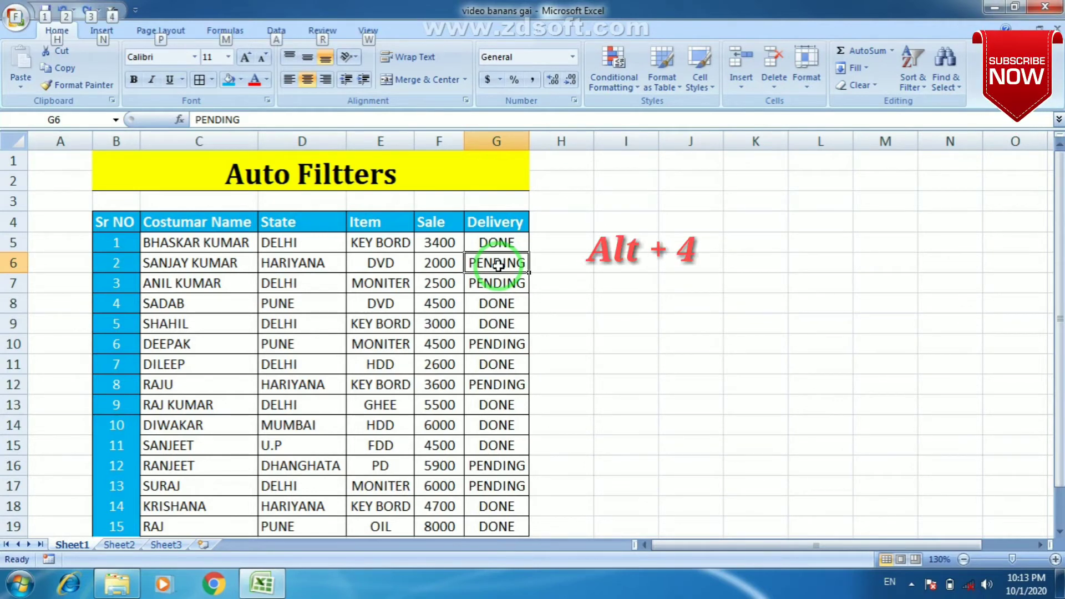
pyautogui.hotkey('alt', '4')
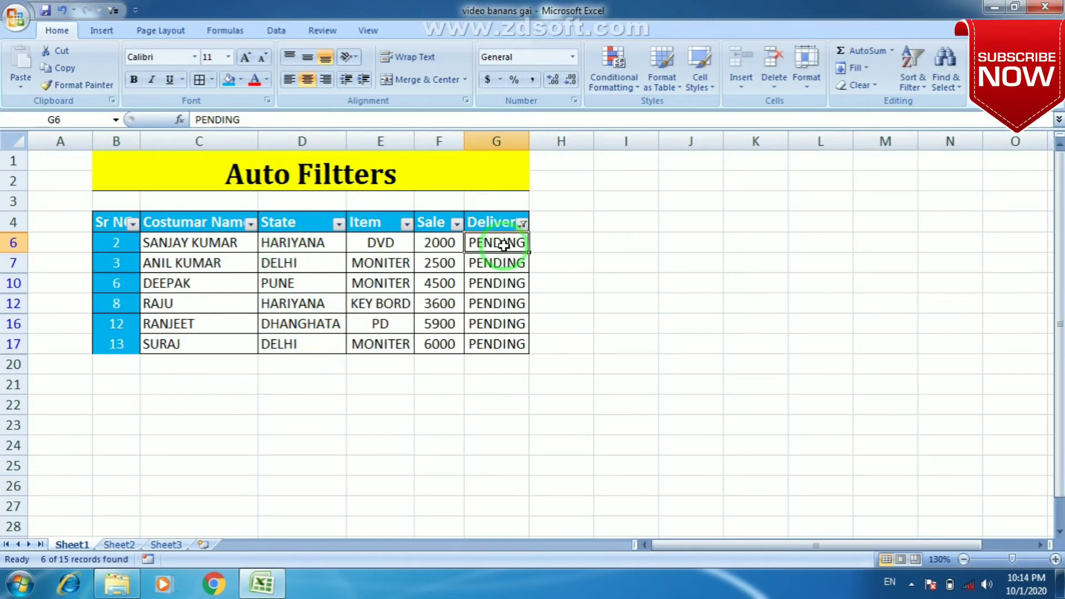
pyautogui.hotkey('ctrl', 'shift', 'l')
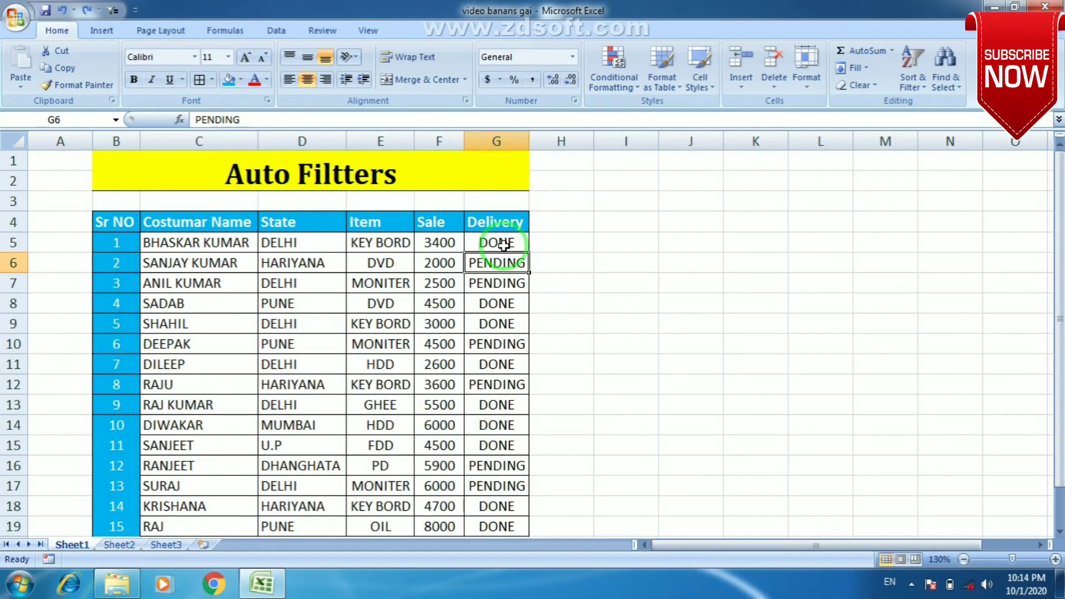
pyautogui.click(503, 245)
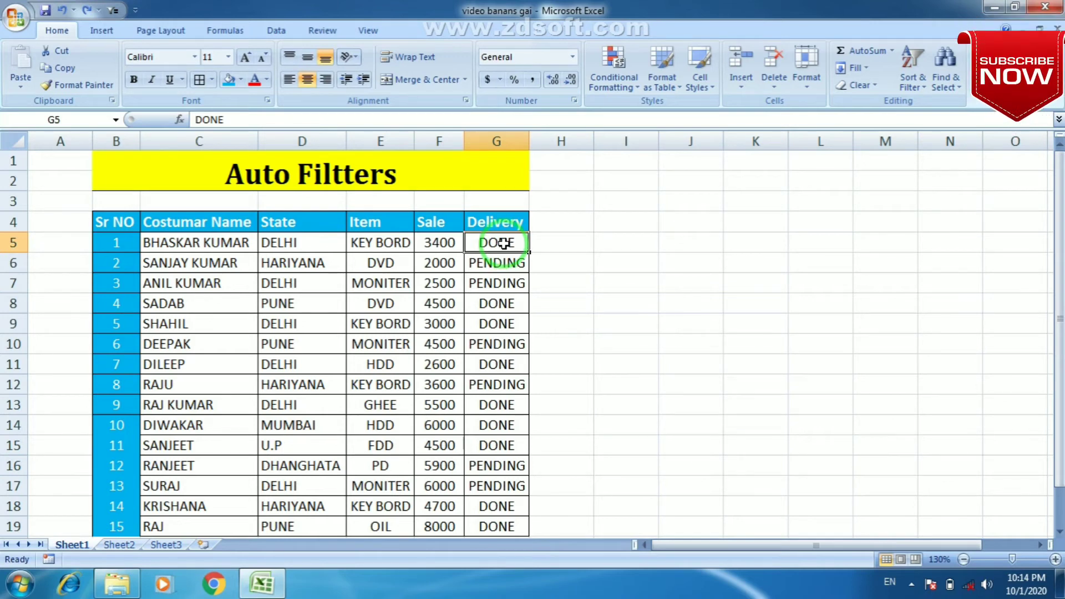
pyautogui.hotkey('alt', '4')
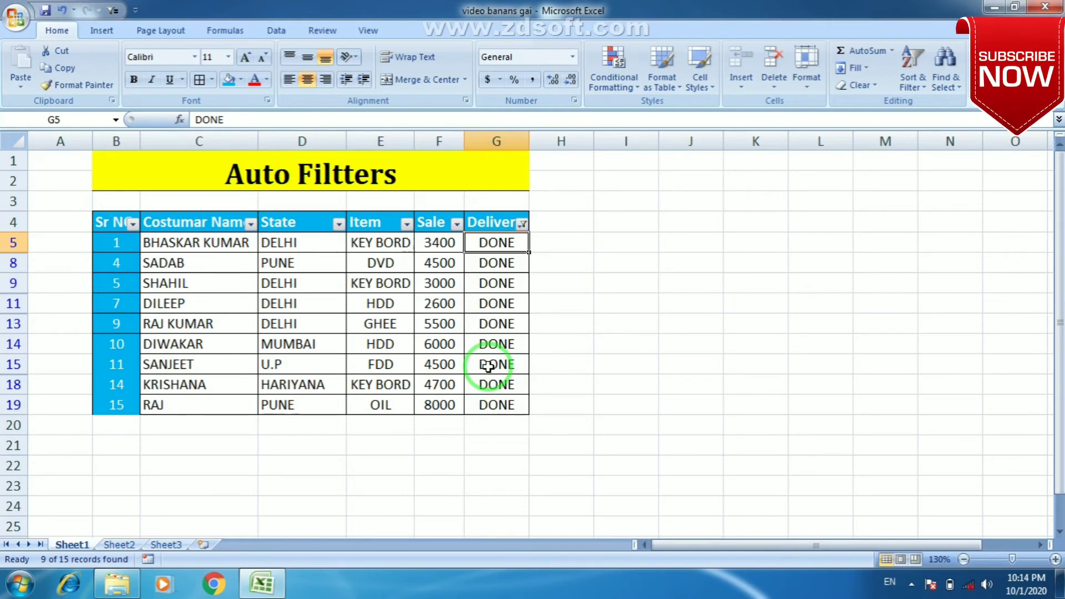
pyautogui.hotkey('ctrl', 'shift', 'l')
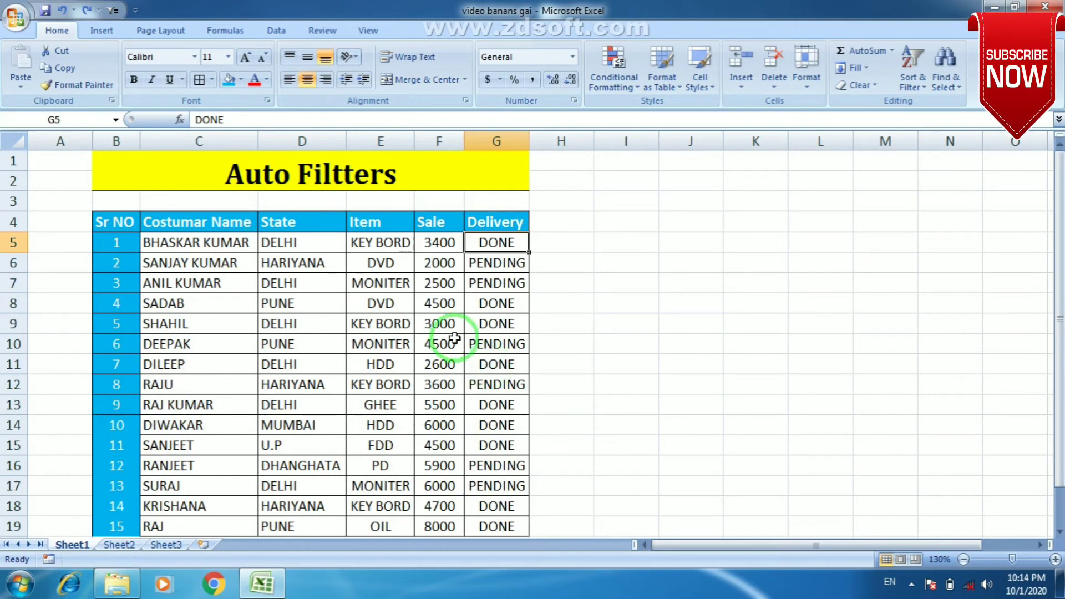
pyautogui.click(381, 345)
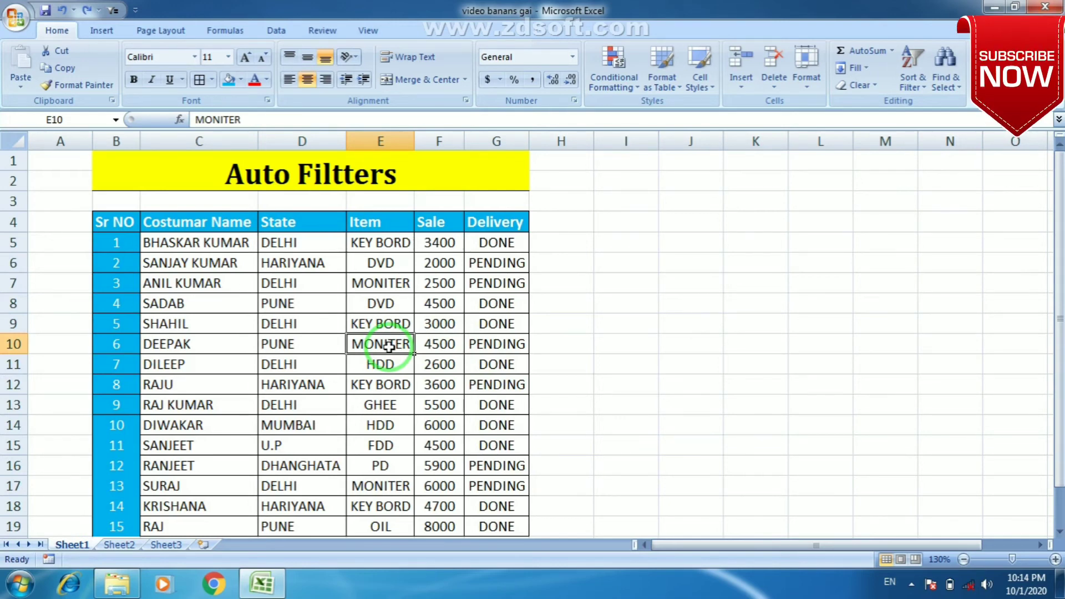
pyautogui.press('alt')
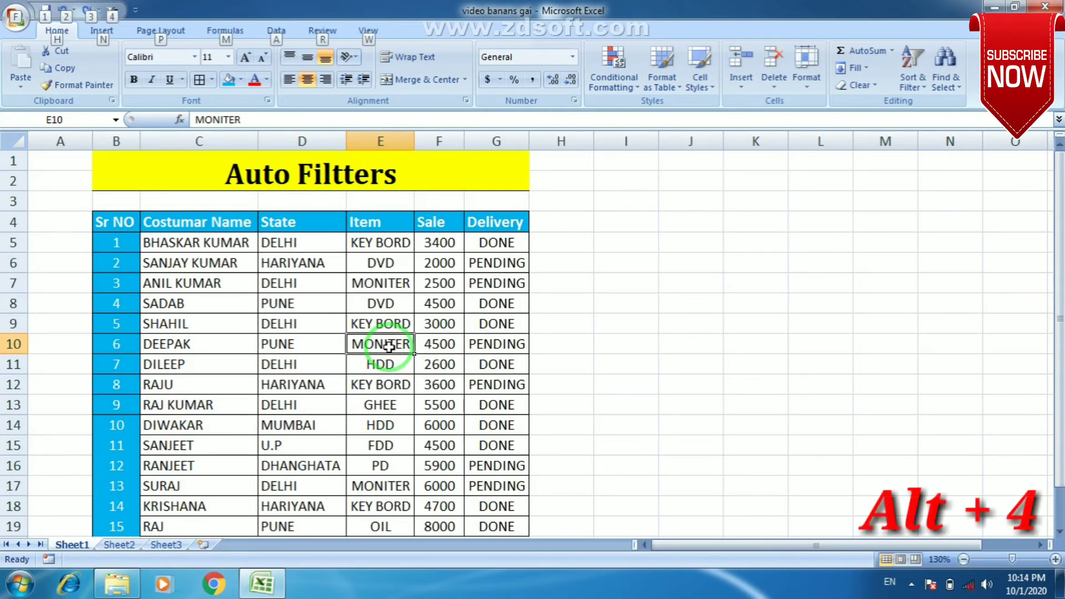
pyautogui.press('4')
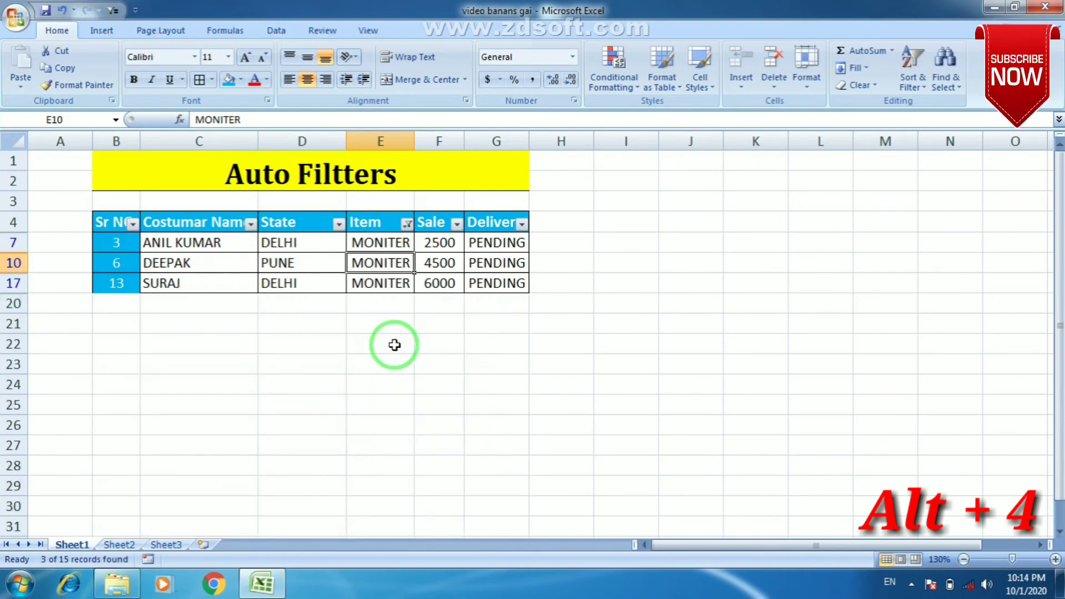
pyautogui.click(301, 244)
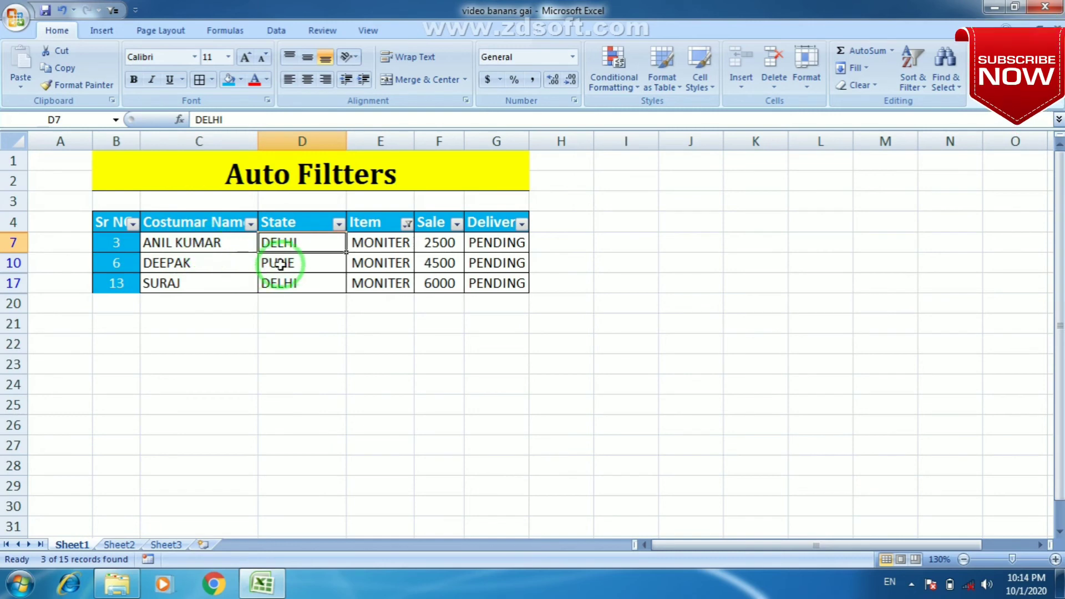
pyautogui.click(286, 265)
pyautogui.click(193, 266)
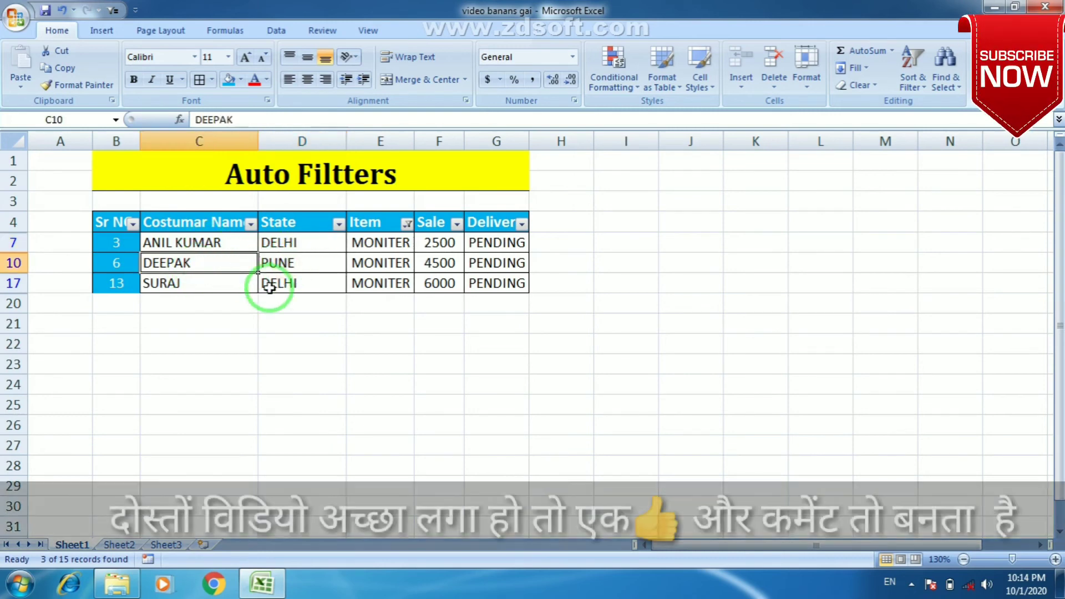
pyautogui.click(279, 287)
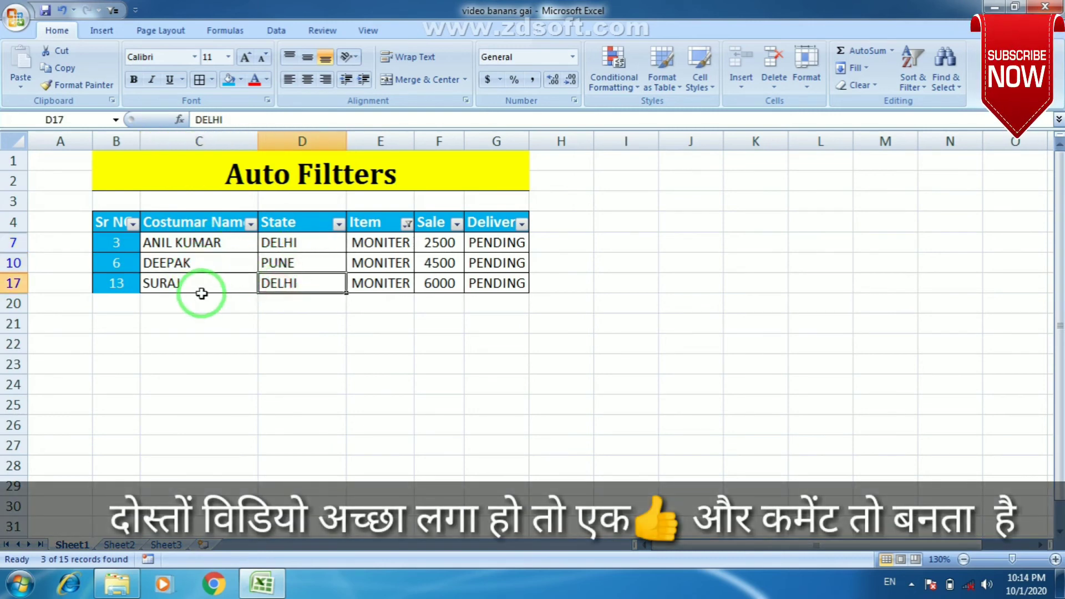
pyautogui.click(6, 243)
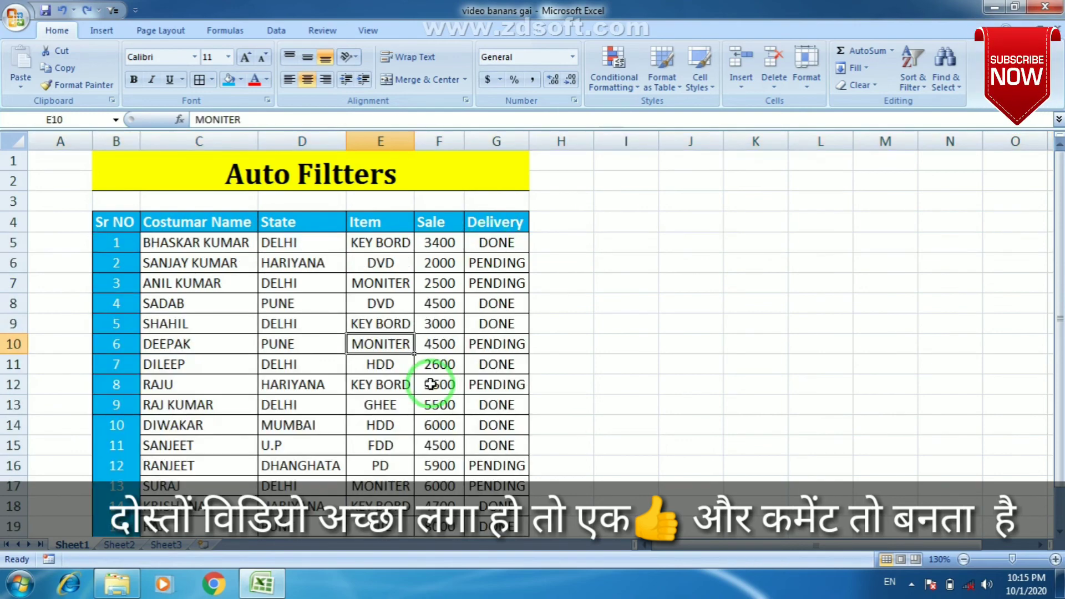
pyautogui.scroll(-3, 434, 383)
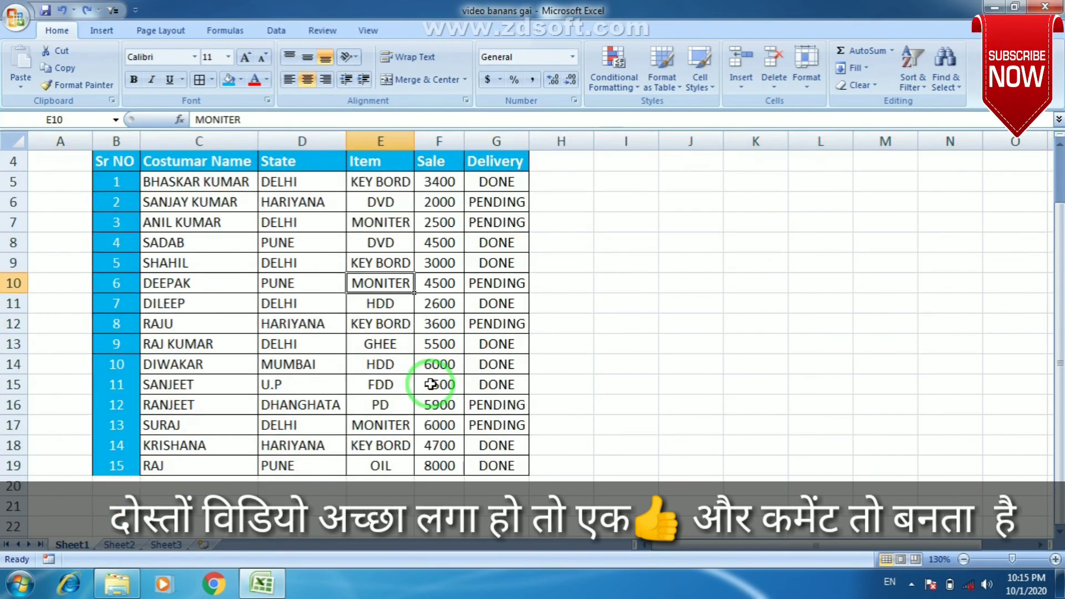
pyautogui.scroll(3, 433, 383)
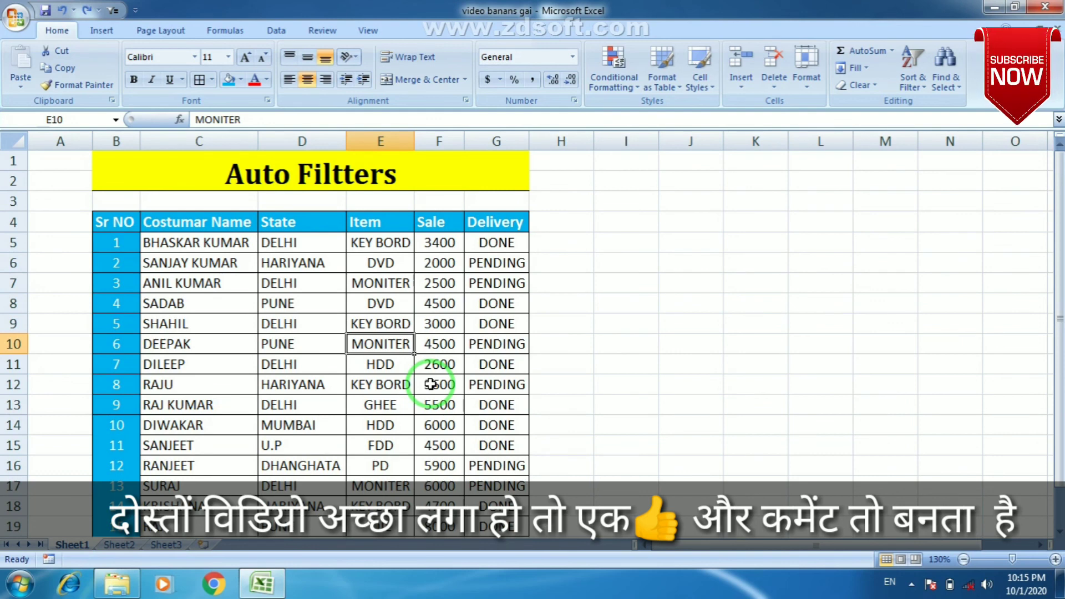